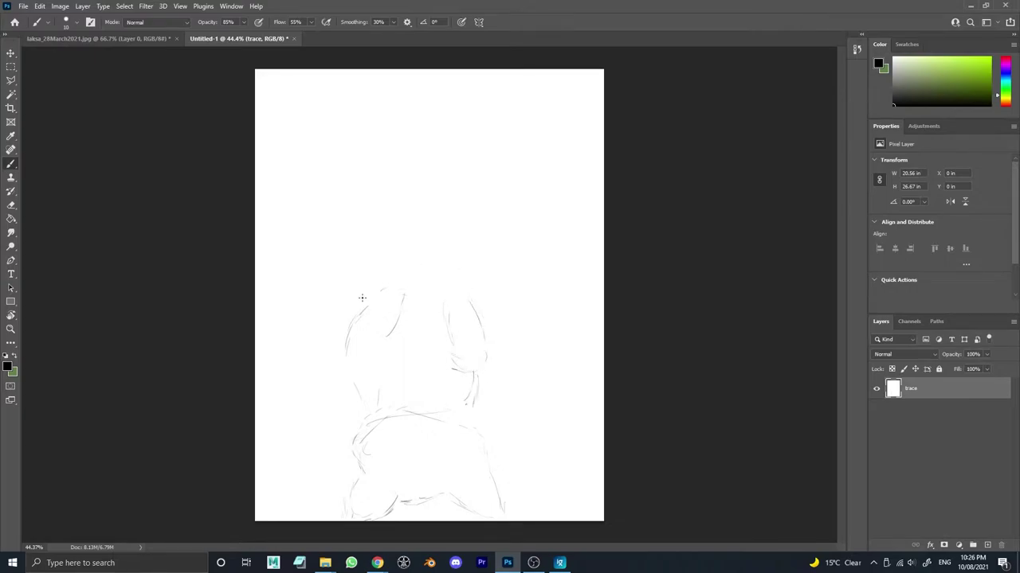
Sketch the rough shape of the cat's torso and hind legs above the front paws on the trace layer.
{"action": "left_click_drag", "start_coordinate": [464, 292], "coordinate": [448, 227]}
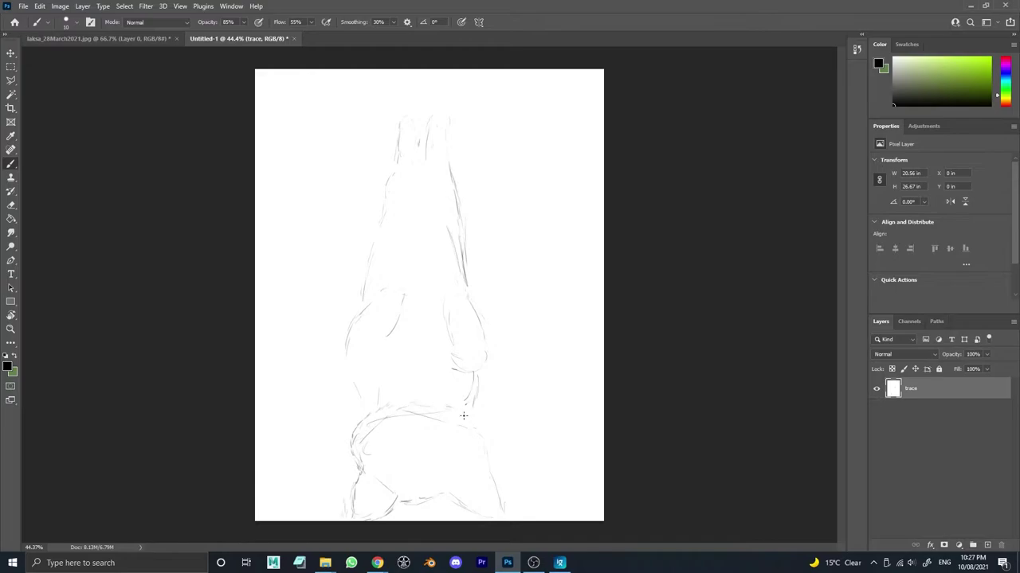
Add a new layer named "outline" above the trace layer and make it the active layer.
{"action": "left_click", "coordinate": [987, 546]}
{"action": "double_click", "coordinate": [913, 387]}
{"action": "type", "text": "outline"}
{"action": "key", "text": "Return"}
{"action": "left_click", "coordinate": [916, 410]}
{"action": "left_click", "coordinate": [987, 355]}
{"action": "mouse_move", "coordinate": [988, 368]}
{"action": "left_mouse_down"}
{"action": "mouse_move", "coordinate": [967, 370]}
{"action": "mouse_move", "coordinate": [989, 368]}
{"action": "left_mouse_up"}
{"action": "left_click", "coordinate": [940, 388]}
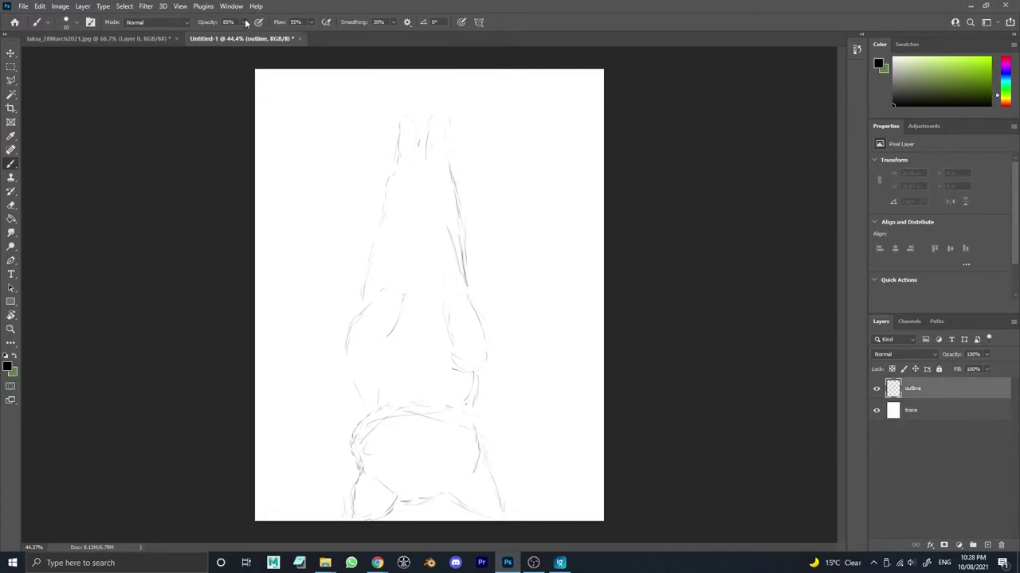
Draw the cat's darker outline over the rough sketch, covering the head, collar, front paws, body and hind legs.
{"action": "left_click_drag", "start_coordinate": [354, 439], "coordinate": [351, 453]}
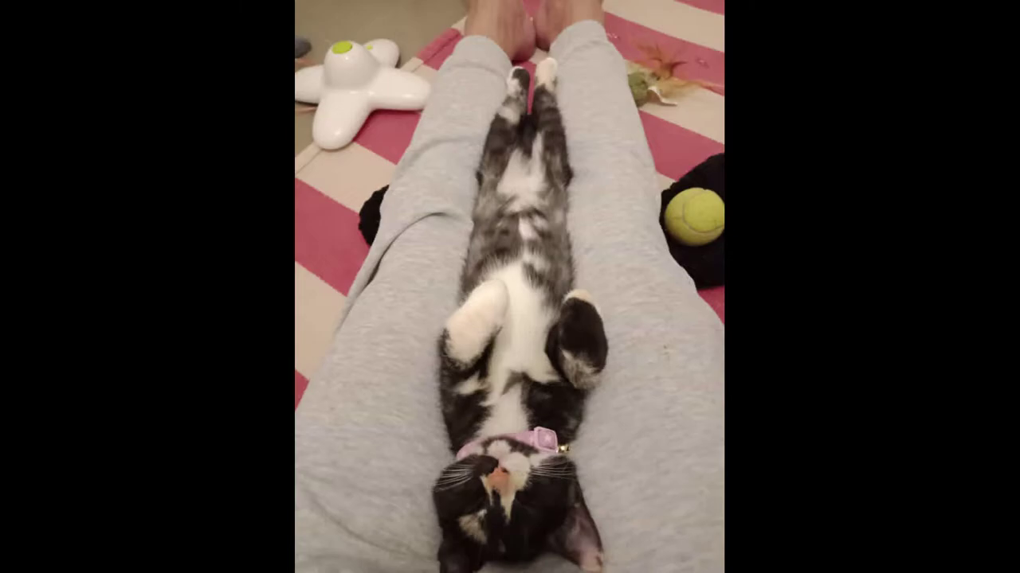
{"action": "mouse_move", "coordinate": [407, 400]}
{"action": "left_mouse_down"}
{"action": "mouse_move", "coordinate": [469, 417]}
{"action": "mouse_move", "coordinate": [488, 478]}
{"action": "left_mouse_up"}
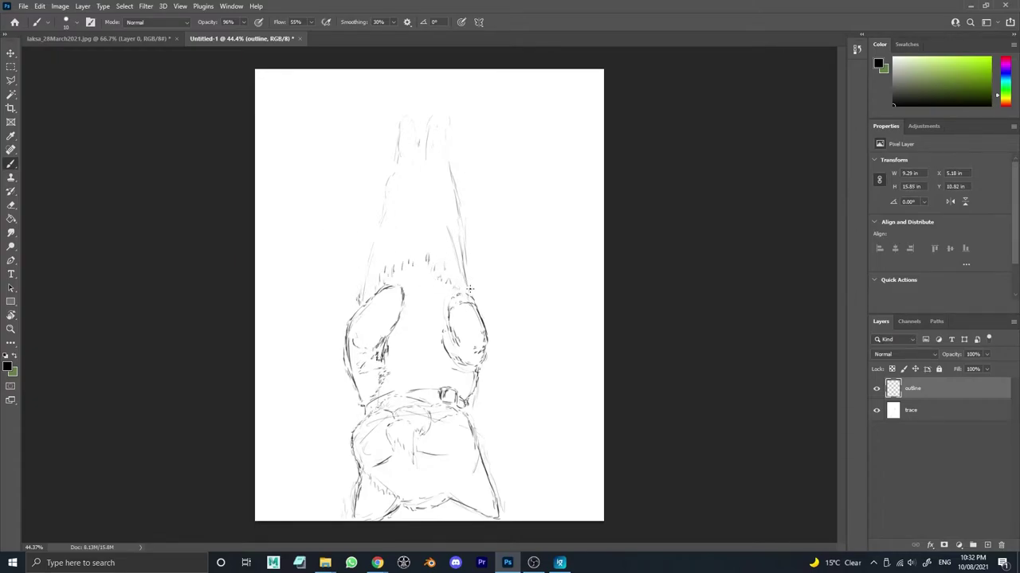
{"action": "left_click_drag", "start_coordinate": [464, 255], "coordinate": [458, 215]}
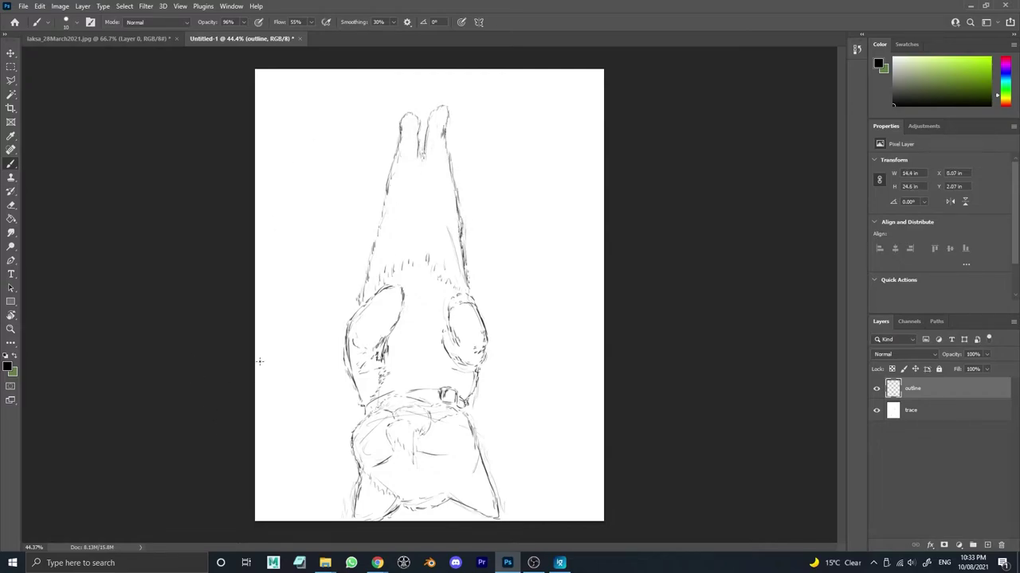
Outline the person's two legs on either side of the cat.
{"action": "mouse_move", "coordinate": [269, 288]}
{"action": "left_mouse_down"}
{"action": "mouse_move", "coordinate": [313, 157]}
{"action": "mouse_move", "coordinate": [376, 110]}
{"action": "left_mouse_up"}
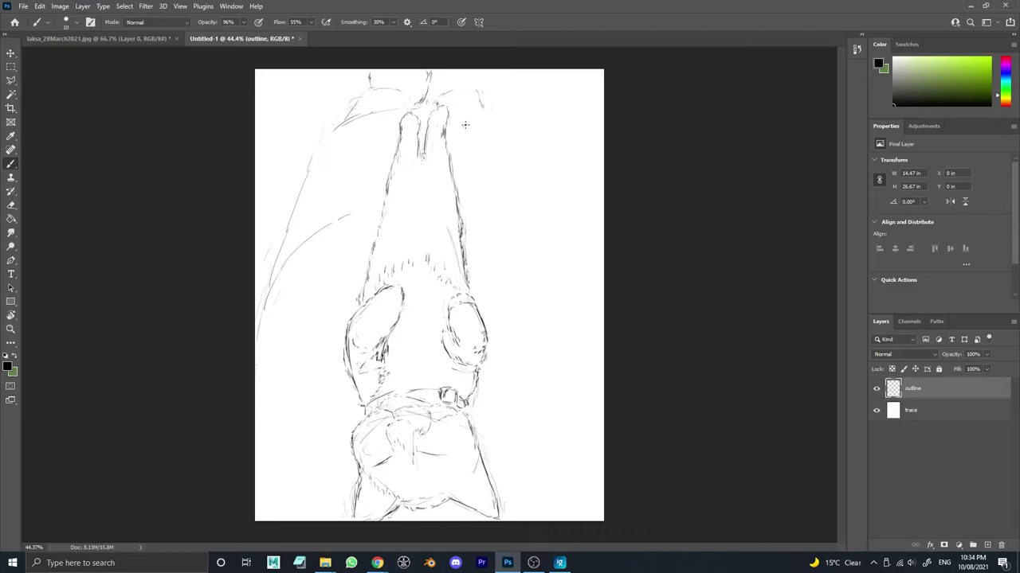
{"action": "mouse_move", "coordinate": [509, 149]}
{"action": "left_mouse_down"}
{"action": "mouse_move", "coordinate": [588, 351]}
{"action": "mouse_move", "coordinate": [610, 435]}
{"action": "left_mouse_up"}
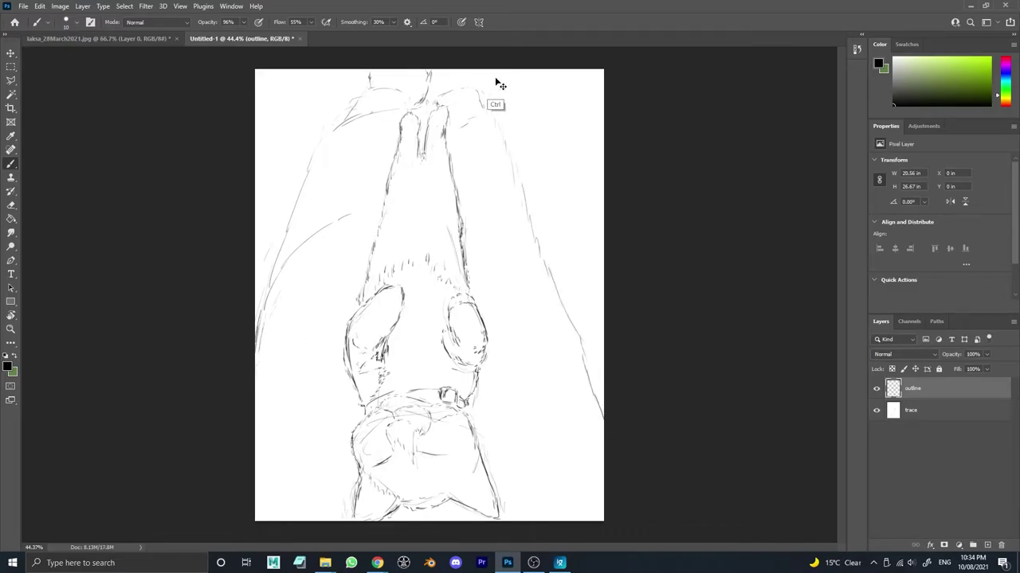
Compare the drawing with the trace layer hidden and add a layer named "whiteBG" between outline and trace.
{"action": "left_click", "coordinate": [876, 410]}
{"action": "left_click", "coordinate": [876, 410]}
{"action": "left_click", "coordinate": [987, 545], "text": "ctrl"}
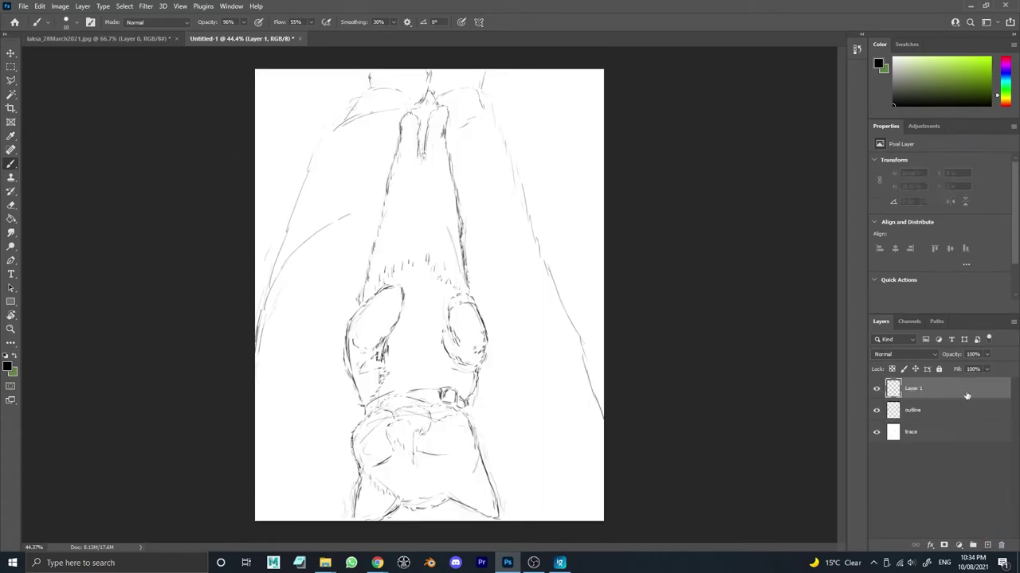
{"action": "double_click", "coordinate": [916, 409]}
{"action": "type", "text": "whiteBG"}
{"action": "key", "text": "Return"}
Fill the whiteBG layer with white and hide the trace layer.
{"action": "left_click", "coordinate": [10, 219]}
{"action": "left_click", "coordinate": [14, 356]}
{"action": "left_click", "coordinate": [894, 58]}
{"action": "left_click", "coordinate": [542, 271]}
{"action": "left_click", "coordinate": [876, 432]}
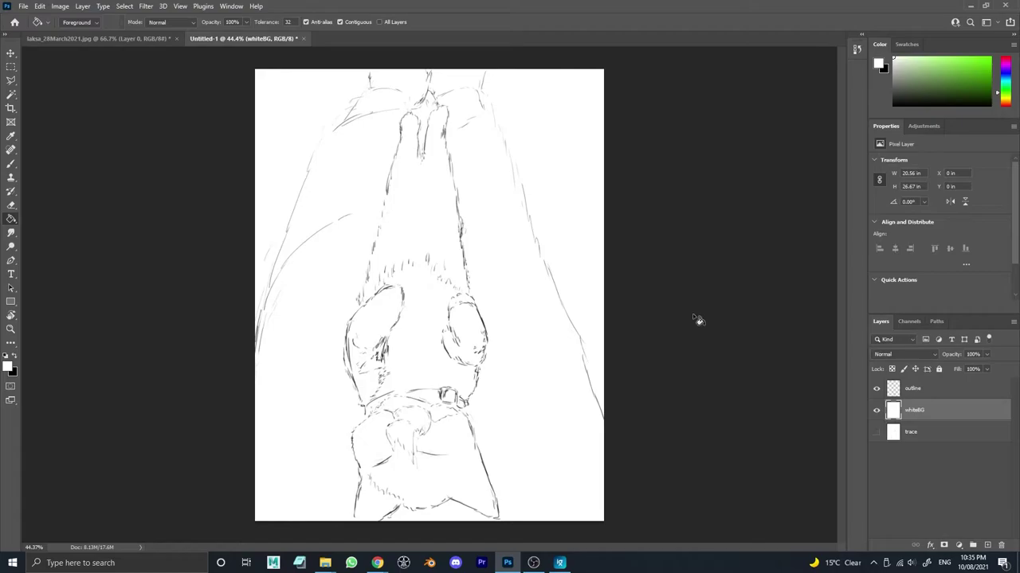
Add a new layer named "color" above the outline layer.
{"action": "left_click", "coordinate": [914, 388]}
{"action": "key", "text": "ctrl+shift+alt+n"}
{"action": "double_click", "coordinate": [914, 388]}
{"action": "type", "text": "color"}
{"action": "key", "text": "Return"}
Set up a soft round black brush at 86 px and 33% opacity.
{"action": "key", "text": "x"}
{"action": "left_click", "coordinate": [176, 134]}
{"action": "key", "text": "b"}
{"action": "left_click", "coordinate": [68, 23]}
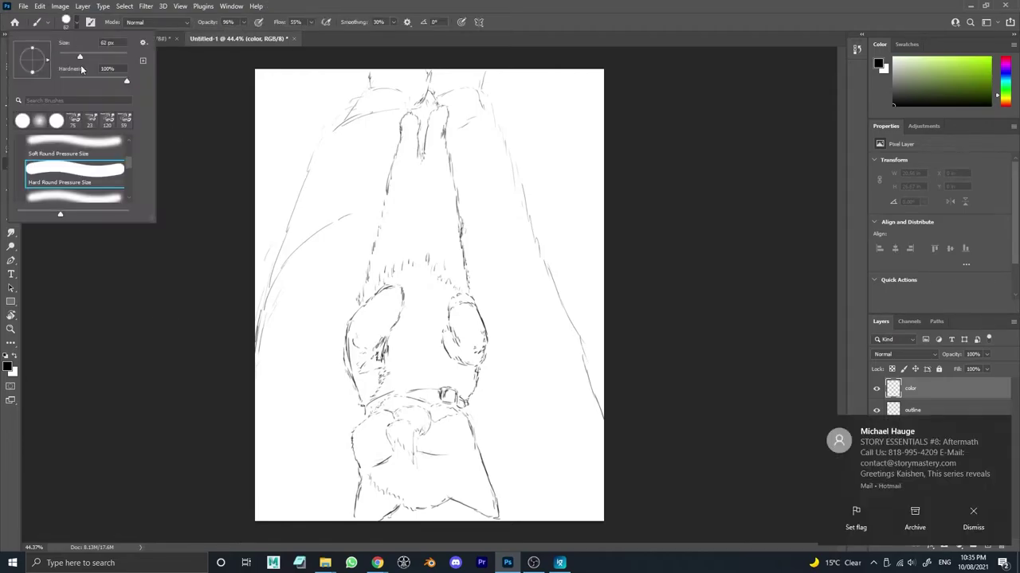
{"action": "left_click", "coordinate": [39, 121]}
{"action": "left_click", "coordinate": [200, 188]}
{"action": "left_click", "coordinate": [244, 23]}
{"action": "left_click", "coordinate": [68, 23]}
{"action": "left_click_drag", "start_coordinate": [86, 56], "coordinate": [87, 56]}
{"action": "key", "text": "g"}
{"action": "left_click", "coordinate": [245, 22]}
{"action": "left_click", "coordinate": [169, 111]}
{"action": "key", "text": "b"}
Paint the black fur on the cat's head and the dark patches on the front paws and neck.
{"action": "mouse_move", "coordinate": [359, 440]}
{"action": "left_mouse_down"}
{"action": "mouse_move", "coordinate": [388, 448]}
{"action": "mouse_move", "coordinate": [384, 431]}
{"action": "mouse_move", "coordinate": [358, 442]}
{"action": "mouse_move", "coordinate": [383, 418]}
{"action": "mouse_move", "coordinate": [358, 456]}
{"action": "mouse_move", "coordinate": [387, 455]}
{"action": "mouse_move", "coordinate": [359, 451]}
{"action": "mouse_move", "coordinate": [383, 433]}
{"action": "mouse_move", "coordinate": [374, 423]}
{"action": "mouse_move", "coordinate": [370, 490]}
{"action": "mouse_move", "coordinate": [364, 475]}
{"action": "mouse_move", "coordinate": [371, 483]}
{"action": "mouse_move", "coordinate": [353, 526]}
{"action": "mouse_move", "coordinate": [402, 488]}
{"action": "mouse_move", "coordinate": [430, 497]}
{"action": "mouse_move", "coordinate": [458, 486]}
{"action": "mouse_move", "coordinate": [474, 496]}
{"action": "mouse_move", "coordinate": [439, 487]}
{"action": "mouse_move", "coordinate": [395, 453]}
{"action": "mouse_move", "coordinate": [405, 450]}
{"action": "mouse_move", "coordinate": [471, 473]}
{"action": "mouse_move", "coordinate": [472, 456]}
{"action": "mouse_move", "coordinate": [497, 510]}
{"action": "mouse_move", "coordinate": [447, 440]}
{"action": "mouse_move", "coordinate": [441, 454]}
{"action": "mouse_move", "coordinate": [461, 454]}
{"action": "mouse_move", "coordinate": [443, 427]}
{"action": "mouse_move", "coordinate": [436, 482]}
{"action": "mouse_move", "coordinate": [449, 461]}
{"action": "mouse_move", "coordinate": [462, 434]}
{"action": "mouse_move", "coordinate": [393, 488]}
{"action": "mouse_move", "coordinate": [404, 506]}
{"action": "mouse_move", "coordinate": [426, 485]}
{"action": "mouse_move", "coordinate": [442, 430]}
{"action": "left_mouse_up"}
{"action": "right_click", "coordinate": [363, 444]}
{"action": "left_click", "coordinate": [363, 444]}
{"action": "left_click", "coordinate": [76, 21]}
{"action": "left_click", "coordinate": [92, 157]}
{"action": "mouse_move", "coordinate": [350, 368]}
{"action": "left_mouse_down"}
{"action": "mouse_move", "coordinate": [368, 392]}
{"action": "mouse_move", "coordinate": [355, 335]}
{"action": "mouse_move", "coordinate": [381, 350]}
{"action": "left_mouse_up"}
{"action": "mouse_move", "coordinate": [453, 360]}
{"action": "left_mouse_down"}
{"action": "mouse_move", "coordinate": [459, 368]}
{"action": "mouse_move", "coordinate": [434, 382]}
{"action": "mouse_move", "coordinate": [456, 350]}
{"action": "mouse_move", "coordinate": [457, 316]}
{"action": "mouse_move", "coordinate": [456, 350]}
{"action": "left_mouse_up"}
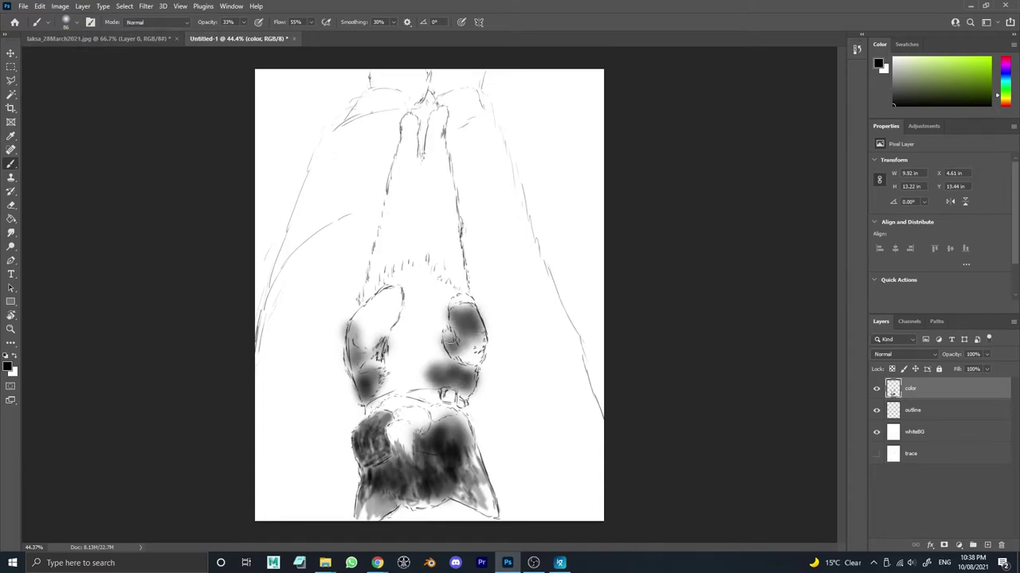
Paint soft grey fur patches over the belly and hind legs, lowering the brush opacity to 23%.
{"action": "left_click_drag", "start_coordinate": [450, 261], "coordinate": [459, 280]}
{"action": "left_click", "coordinate": [243, 23]}
{"action": "mouse_move", "coordinate": [422, 242]}
{"action": "left_mouse_down"}
{"action": "mouse_move", "coordinate": [428, 268]}
{"action": "mouse_move", "coordinate": [442, 267]}
{"action": "mouse_move", "coordinate": [371, 278]}
{"action": "mouse_move", "coordinate": [399, 171]}
{"action": "mouse_move", "coordinate": [430, 151]}
{"action": "mouse_move", "coordinate": [446, 215]}
{"action": "mouse_move", "coordinate": [402, 176]}
{"action": "mouse_move", "coordinate": [396, 191]}
{"action": "left_mouse_up"}
Erase the grey paint spilling outside the outlines of both front legs.
{"action": "key", "text": "e"}
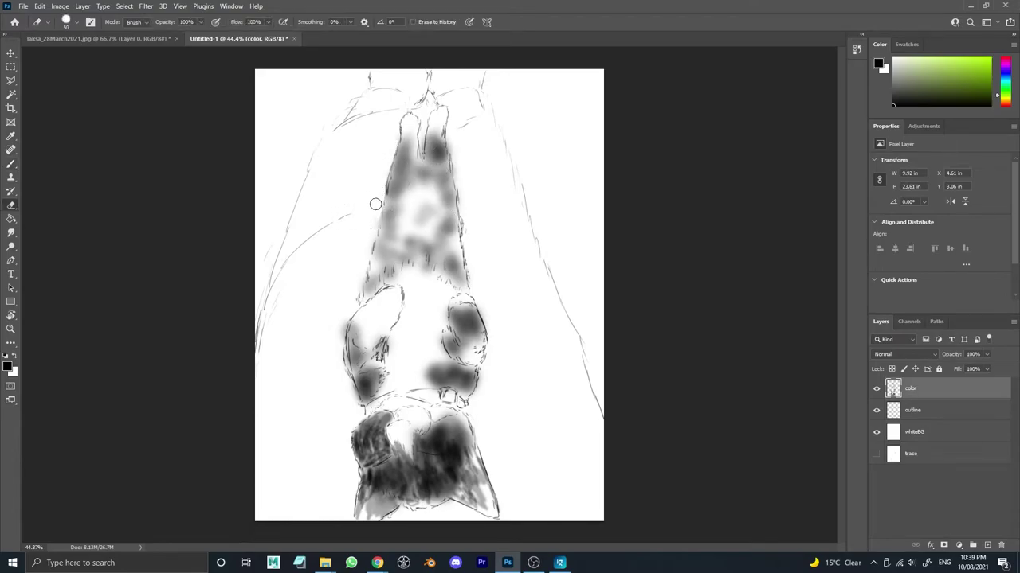
{"action": "left_click_drag", "start_coordinate": [346, 391], "coordinate": [359, 403]}
{"action": "left_click_drag", "start_coordinate": [488, 374], "coordinate": [476, 391]}
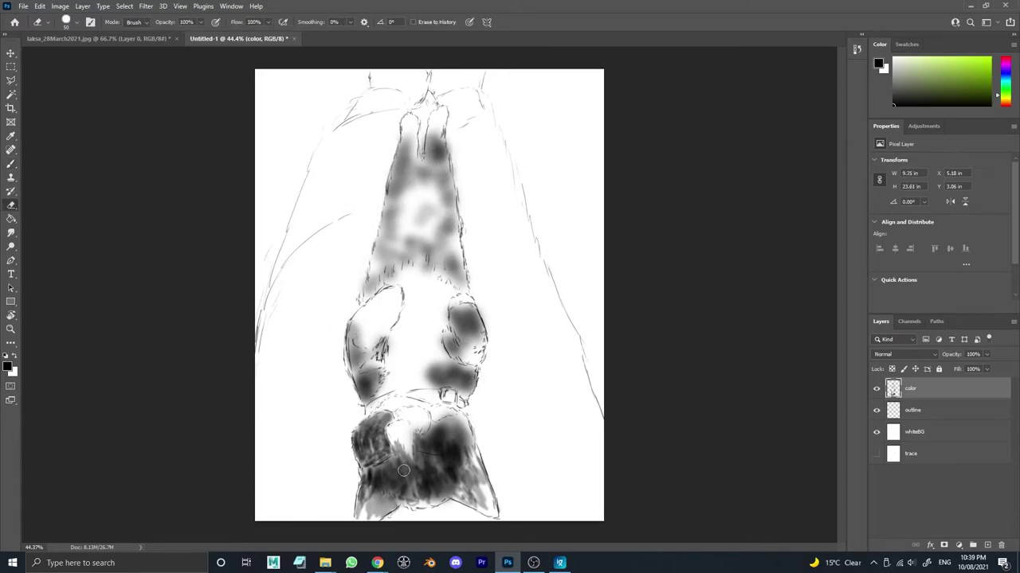
Paint a grey patch on the cat's hind paw and clean up the shading between the hind legs with the eraser.
{"action": "key", "text": "b"}
{"action": "left_click", "coordinate": [73, 23]}
{"action": "left_click", "coordinate": [408, 121]}
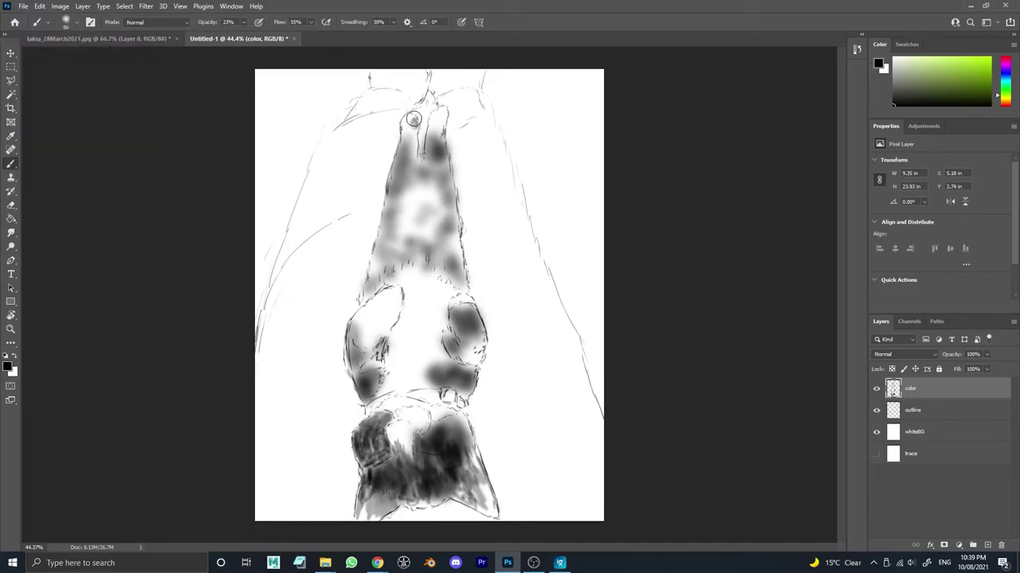
{"action": "key", "text": "e"}
{"action": "left_click_drag", "start_coordinate": [404, 139], "coordinate": [424, 159]}
Lower the eraser's opacity and work fur texture into the hind legs and belly.
{"action": "key", "text": "b"}
{"action": "key", "text": "e"}
{"action": "mouse_move", "coordinate": [201, 22]}
{"action": "left_mouse_down"}
{"action": "mouse_move", "coordinate": [198, 37]}
{"action": "mouse_move", "coordinate": [165, 37]}
{"action": "left_mouse_up"}
{"action": "mouse_move", "coordinate": [398, 143]}
{"action": "left_mouse_down"}
{"action": "mouse_move", "coordinate": [443, 169]}
{"action": "mouse_move", "coordinate": [445, 205]}
{"action": "mouse_move", "coordinate": [393, 188]}
{"action": "mouse_move", "coordinate": [422, 172]}
{"action": "mouse_move", "coordinate": [426, 200]}
{"action": "mouse_move", "coordinate": [384, 219]}
{"action": "mouse_move", "coordinate": [381, 203]}
{"action": "mouse_move", "coordinate": [388, 230]}
{"action": "mouse_move", "coordinate": [411, 241]}
{"action": "mouse_move", "coordinate": [451, 225]}
{"action": "mouse_move", "coordinate": [393, 256]}
{"action": "mouse_move", "coordinate": [376, 251]}
{"action": "mouse_move", "coordinate": [404, 257]}
{"action": "mouse_move", "coordinate": [411, 277]}
{"action": "mouse_move", "coordinate": [373, 265]}
{"action": "mouse_move", "coordinate": [389, 271]}
{"action": "mouse_move", "coordinate": [406, 216]}
{"action": "mouse_move", "coordinate": [434, 223]}
{"action": "mouse_move", "coordinate": [436, 251]}
{"action": "mouse_move", "coordinate": [459, 253]}
{"action": "mouse_move", "coordinate": [464, 272]}
{"action": "mouse_move", "coordinate": [465, 287]}
{"action": "mouse_move", "coordinate": [434, 284]}
{"action": "mouse_move", "coordinate": [451, 303]}
{"action": "left_mouse_up"}
Paint dark fur strokes on the front legs, chest, chin and head.
{"action": "key", "text": "b"}
{"action": "mouse_move", "coordinate": [368, 351]}
{"action": "left_mouse_down"}
{"action": "mouse_move", "coordinate": [385, 378]}
{"action": "mouse_move", "coordinate": [359, 377]}
{"action": "mouse_move", "coordinate": [440, 381]}
{"action": "mouse_move", "coordinate": [412, 374]}
{"action": "mouse_move", "coordinate": [425, 365]}
{"action": "mouse_move", "coordinate": [446, 378]}
{"action": "mouse_move", "coordinate": [442, 327]}
{"action": "mouse_move", "coordinate": [458, 357]}
{"action": "mouse_move", "coordinate": [455, 338]}
{"action": "mouse_move", "coordinate": [478, 345]}
{"action": "mouse_move", "coordinate": [463, 337]}
{"action": "mouse_move", "coordinate": [460, 301]}
{"action": "mouse_move", "coordinate": [479, 338]}
{"action": "mouse_move", "coordinate": [469, 327]}
{"action": "mouse_move", "coordinate": [462, 410]}
{"action": "left_mouse_up"}
{"action": "mouse_move", "coordinate": [399, 404]}
{"action": "left_mouse_down"}
{"action": "mouse_move", "coordinate": [386, 406]}
{"action": "mouse_move", "coordinate": [422, 398]}
{"action": "left_mouse_up"}
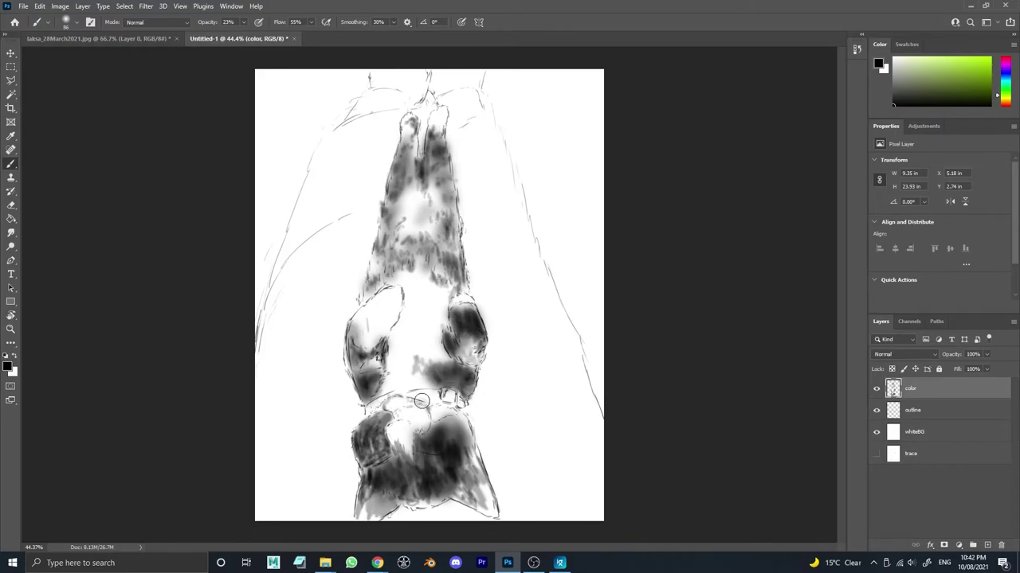
{"action": "mouse_move", "coordinate": [388, 499]}
{"action": "left_mouse_down"}
{"action": "mouse_move", "coordinate": [429, 494]}
{"action": "mouse_move", "coordinate": [417, 489]}
{"action": "mouse_move", "coordinate": [456, 436]}
{"action": "mouse_move", "coordinate": [470, 447]}
{"action": "mouse_move", "coordinate": [448, 435]}
{"action": "mouse_move", "coordinate": [471, 472]}
{"action": "mouse_move", "coordinate": [453, 487]}
{"action": "mouse_move", "coordinate": [415, 449]}
{"action": "left_mouse_up"}
Switch the paint colour to white and set a smaller brush with 43% opacity.
{"action": "key", "text": "x"}
{"action": "left_click_drag", "start_coordinate": [243, 38], "coordinate": [254, 38]}
{"action": "left_click", "coordinate": [77, 22]}
{"action": "left_click_drag", "start_coordinate": [86, 57], "coordinate": [77, 58]}
{"action": "left_click", "coordinate": [206, 145]}
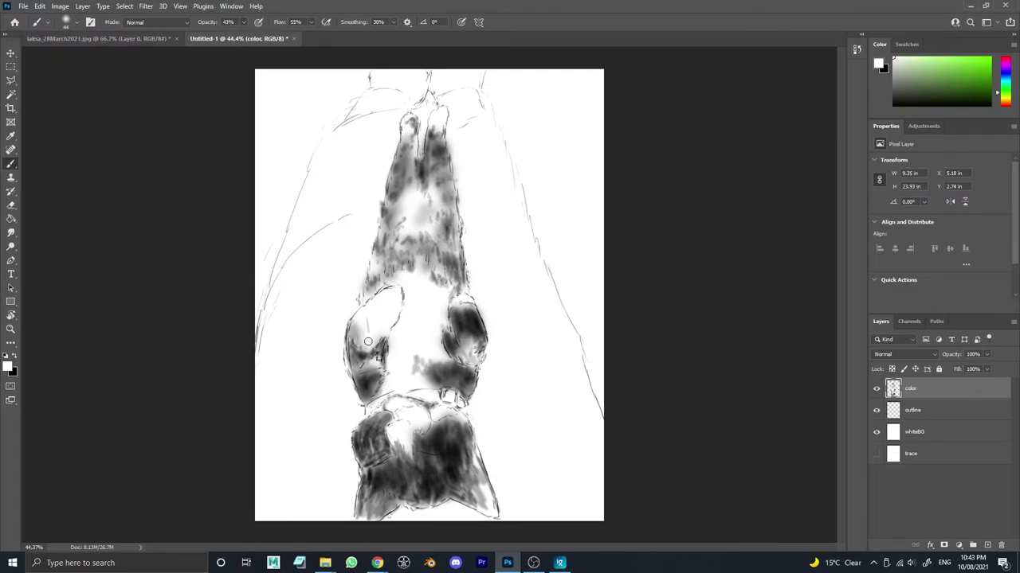
Sample the pale beige of the paw in the cat photo, enlarge the brush to 172 px and tint the light front paw.
{"action": "key", "text": "ctrl+Tab"}
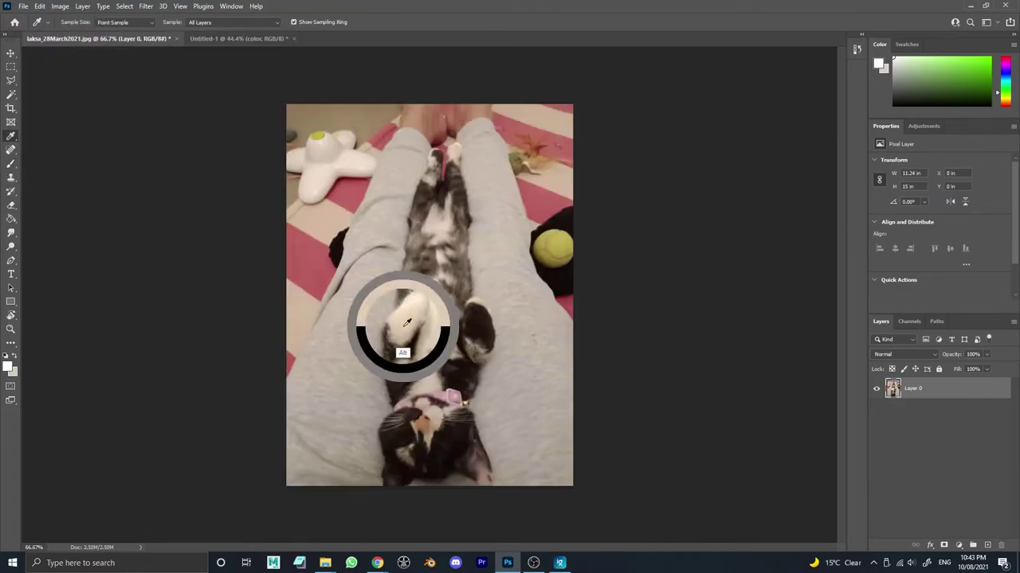
{"action": "key", "text": "ctrl+Tab"}
{"action": "key", "text": "x"}
{"action": "key", "text": "bracketright"}
{"action": "key", "text": "bracketright"}
{"action": "key", "text": "bracketright"}
{"action": "key", "text": "bracketright"}
{"action": "key", "text": "bracketright"}
{"action": "key", "text": "bracketright"}
{"action": "key", "text": "bracketright"}
{"action": "key", "text": "bracketright"}
{"action": "key", "text": "bracketright"}
{"action": "mouse_move", "coordinate": [364, 325]}
{"action": "left_mouse_down"}
{"action": "mouse_move", "coordinate": [386, 303]}
{"action": "mouse_move", "coordinate": [367, 329]}
{"action": "mouse_move", "coordinate": [376, 331]}
{"action": "mouse_move", "coordinate": [373, 288]}
{"action": "left_mouse_up"}
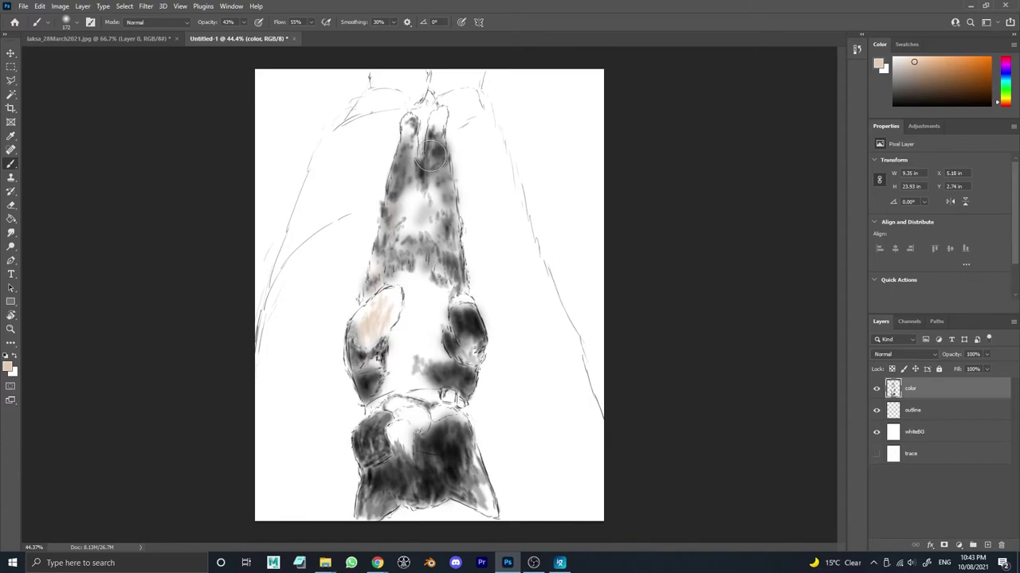
Set the brush to 27% opacity and 143 px, and try it out on the blank canvas.
{"action": "left_click", "coordinate": [228, 22]}
{"action": "left_click", "coordinate": [243, 23]}
{"action": "left_click_drag", "start_coordinate": [242, 36], "coordinate": [234, 37]}
{"action": "left_click", "coordinate": [225, 110]}
{"action": "left_click", "coordinate": [243, 23]}
{"action": "left_click", "coordinate": [233, 37]}
{"action": "left_click", "coordinate": [74, 30]}
{"action": "left_click", "coordinate": [75, 25]}
{"action": "left_click_drag", "start_coordinate": [63, 51], "coordinate": [60, 51]}
{"action": "left_click", "coordinate": [555, 186]}
{"action": "left_click_drag", "start_coordinate": [561, 264], "coordinate": [587, 250]}
{"action": "key", "text": "ctrl+z"}
Paint light beige tints over the hind leg, belly, dark front paw, chest and muzzle.
{"action": "left_click_drag", "start_coordinate": [435, 121], "coordinate": [453, 238]}
{"action": "left_click_drag", "start_coordinate": [421, 182], "coordinate": [455, 231]}
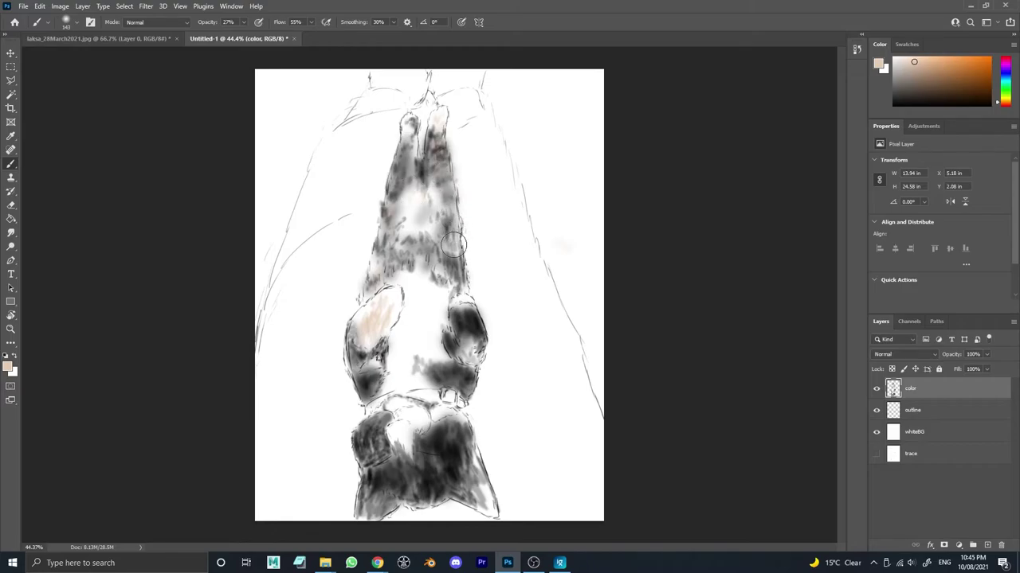
{"action": "mouse_move", "coordinate": [448, 268]}
{"action": "left_mouse_down"}
{"action": "mouse_move", "coordinate": [453, 312]}
{"action": "mouse_move", "coordinate": [474, 304]}
{"action": "mouse_move", "coordinate": [471, 339]}
{"action": "left_mouse_up"}
{"action": "mouse_move", "coordinate": [406, 361]}
{"action": "left_mouse_down"}
{"action": "mouse_move", "coordinate": [356, 372]}
{"action": "mouse_move", "coordinate": [455, 378]}
{"action": "mouse_move", "coordinate": [404, 349]}
{"action": "mouse_move", "coordinate": [395, 362]}
{"action": "mouse_move", "coordinate": [405, 312]}
{"action": "mouse_move", "coordinate": [444, 332]}
{"action": "mouse_move", "coordinate": [436, 299]}
{"action": "mouse_move", "coordinate": [405, 332]}
{"action": "mouse_move", "coordinate": [433, 286]}
{"action": "mouse_move", "coordinate": [443, 328]}
{"action": "mouse_move", "coordinate": [383, 393]}
{"action": "mouse_move", "coordinate": [419, 388]}
{"action": "mouse_move", "coordinate": [394, 393]}
{"action": "mouse_move", "coordinate": [407, 423]}
{"action": "mouse_move", "coordinate": [388, 407]}
{"action": "mouse_move", "coordinate": [425, 434]}
{"action": "mouse_move", "coordinate": [410, 427]}
{"action": "mouse_move", "coordinate": [369, 441]}
{"action": "mouse_move", "coordinate": [402, 447]}
{"action": "left_mouse_up"}
Pick a stronger light orange and colour the patch beside the cat's nose.
{"action": "left_click", "coordinate": [933, 62]}
{"action": "left_click", "coordinate": [944, 56]}
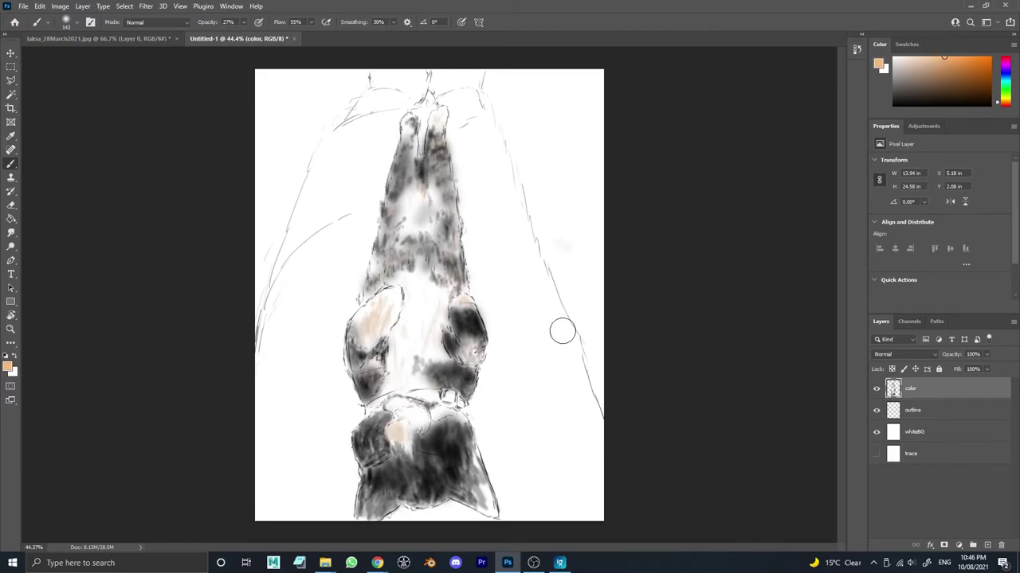
Restore the default black and white colours and paint white highlights around the closed eyes, forehead and ears.
{"action": "key", "text": "d"}
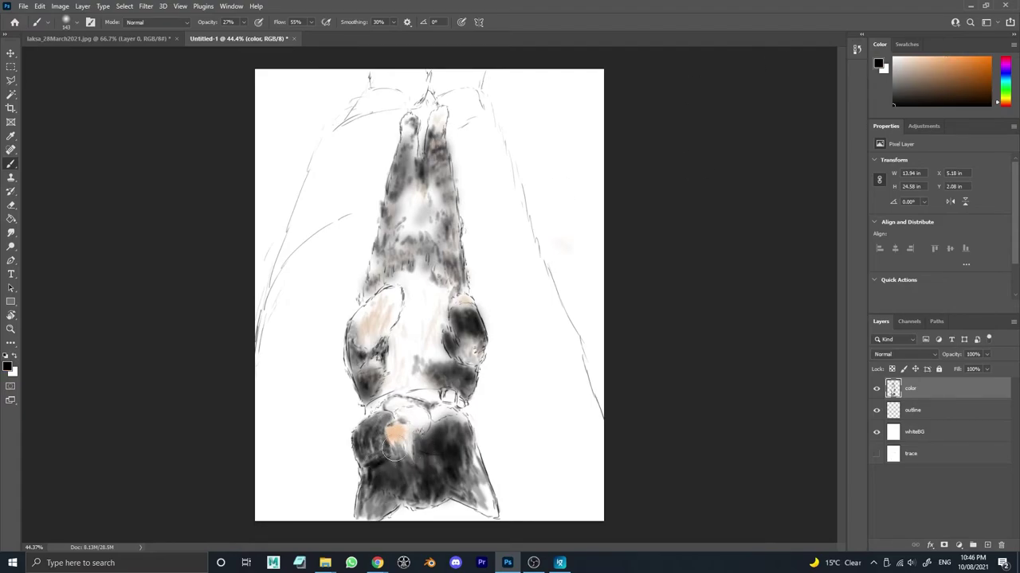
{"action": "key", "text": "x"}
{"action": "mouse_move", "coordinate": [385, 462]}
{"action": "left_mouse_down"}
{"action": "mouse_move", "coordinate": [371, 465]}
{"action": "mouse_move", "coordinate": [446, 454]}
{"action": "left_mouse_up"}
{"action": "mouse_move", "coordinate": [375, 479]}
{"action": "left_mouse_down"}
{"action": "mouse_move", "coordinate": [403, 497]}
{"action": "mouse_move", "coordinate": [363, 501]}
{"action": "mouse_move", "coordinate": [490, 501]}
{"action": "left_mouse_up"}
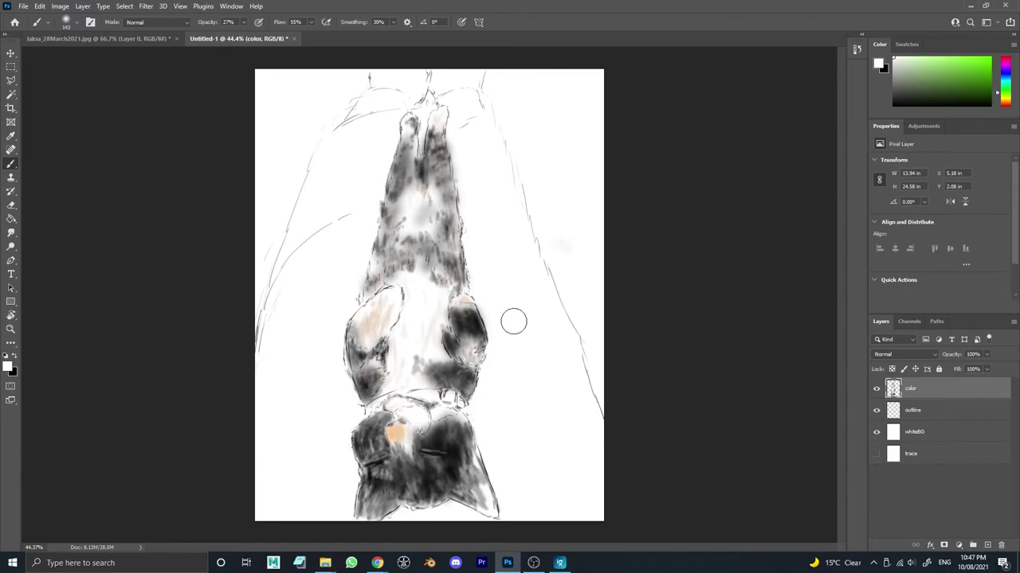
Darken the shading around the chin in black and smudge the black fur on the head.
{"action": "key", "text": "x"}
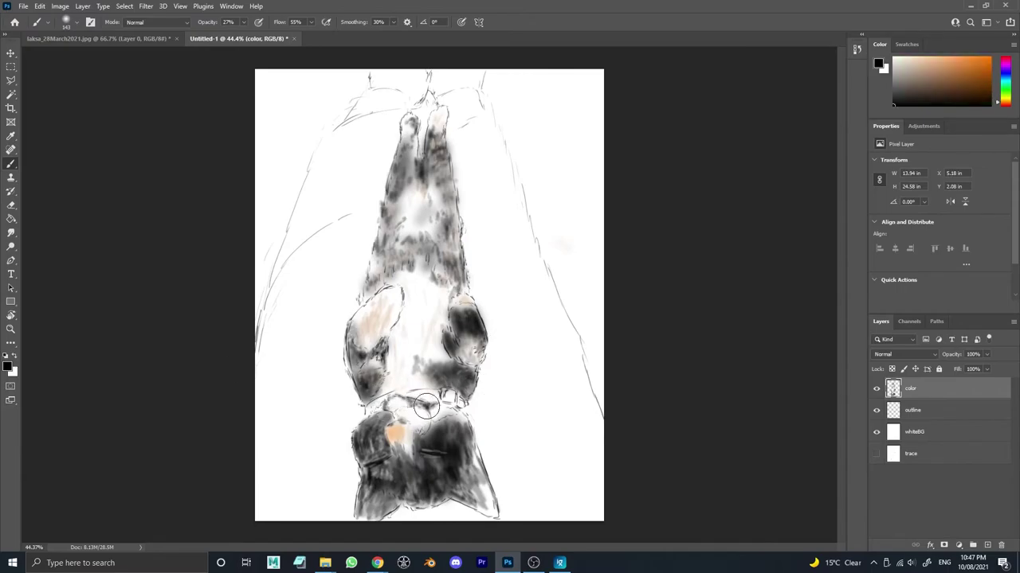
{"action": "left_click", "coordinate": [11, 233]}
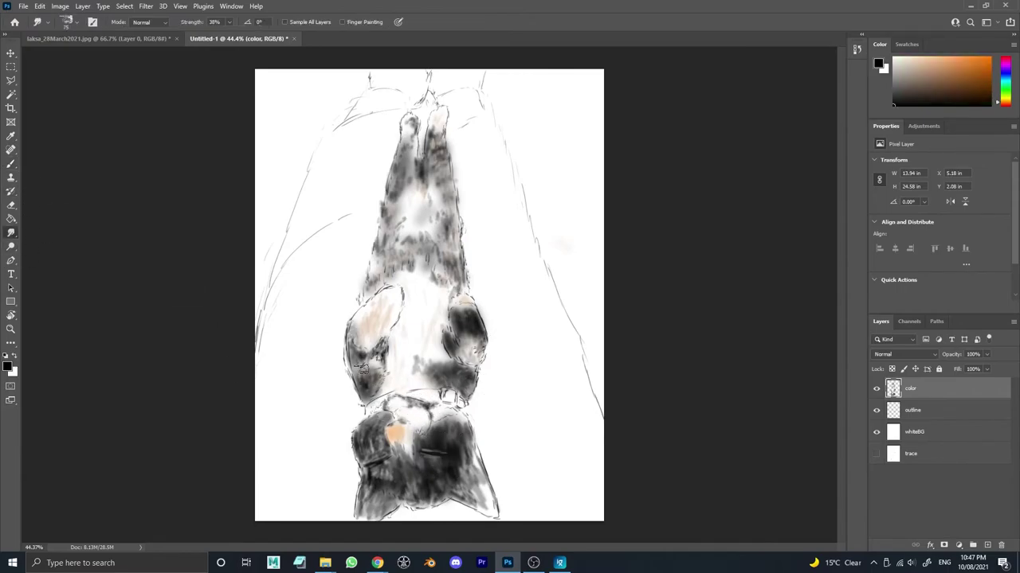
{"action": "mouse_move", "coordinate": [450, 438]}
{"action": "left_mouse_down"}
{"action": "mouse_move", "coordinate": [433, 490]}
{"action": "mouse_move", "coordinate": [391, 482]}
{"action": "mouse_move", "coordinate": [374, 417]}
{"action": "mouse_move", "coordinate": [403, 459]}
{"action": "mouse_move", "coordinate": [454, 426]}
{"action": "mouse_move", "coordinate": [438, 500]}
{"action": "left_mouse_up"}
Sample the pale beige from the painted front paw and brush highlights around the cat's eyes.
{"action": "key", "text": "b"}
{"action": "key", "text": "x"}
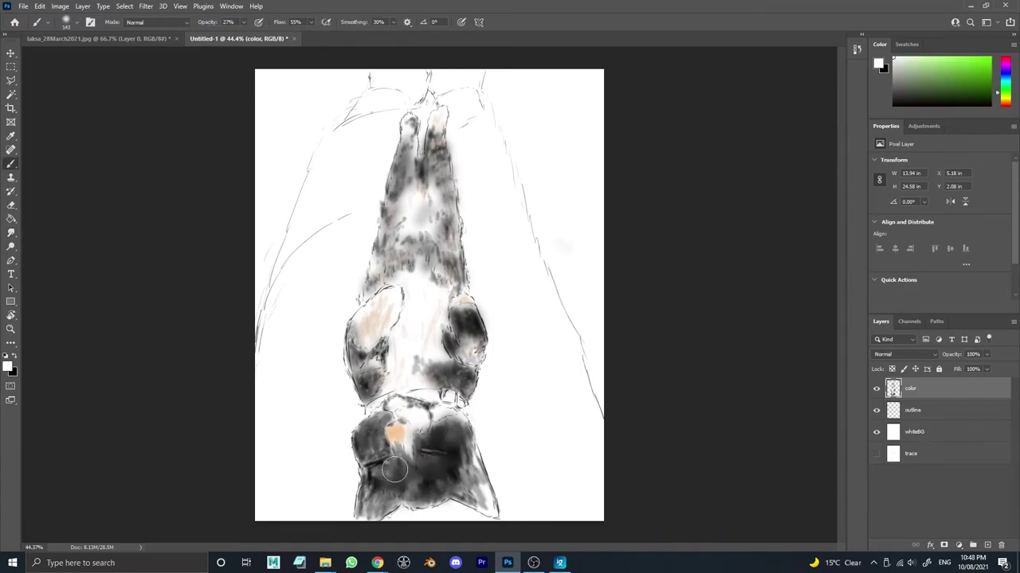
{"action": "left_click", "coordinate": [364, 329], "text": "alt"}
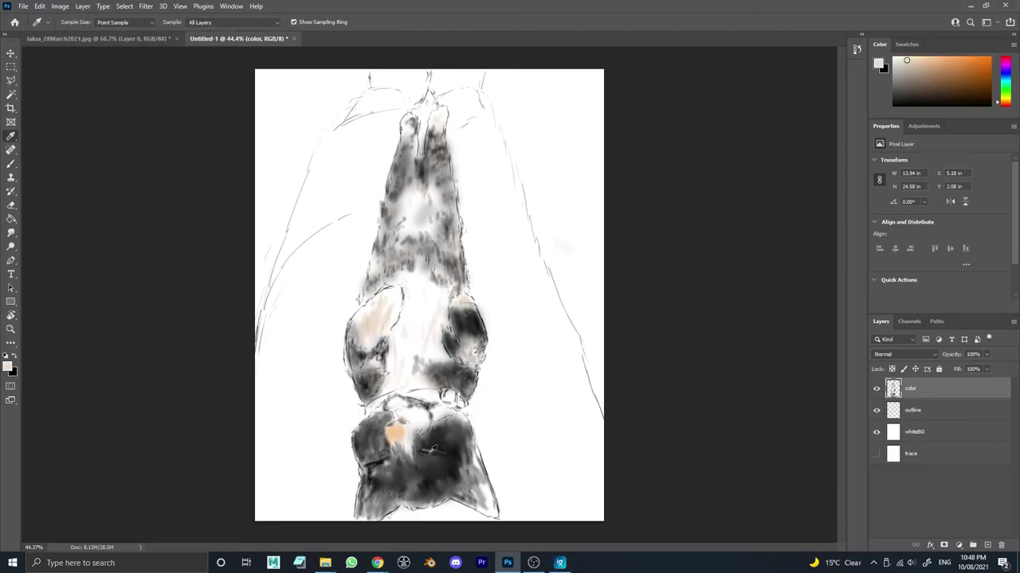
{"action": "mouse_move", "coordinate": [374, 468]}
{"action": "left_mouse_down"}
{"action": "mouse_move", "coordinate": [406, 498]}
{"action": "mouse_move", "coordinate": [490, 479]}
{"action": "mouse_move", "coordinate": [459, 468]}
{"action": "left_mouse_up"}
Sample the ear's inner colour from the cat photo and tint the insides of both painted ears.
{"action": "left_click", "coordinate": [98, 39]}
{"action": "key", "text": "i"}
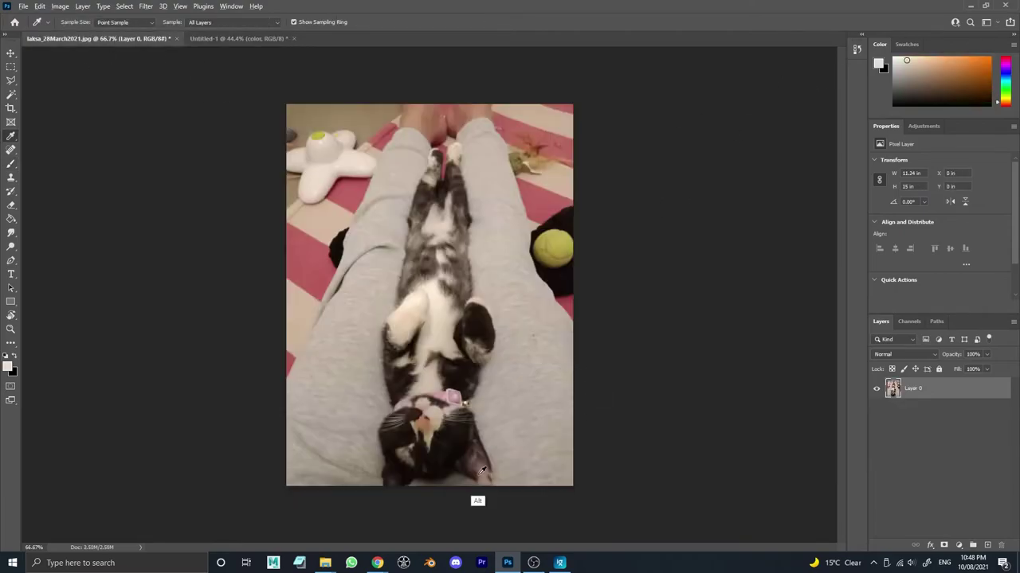
{"action": "left_click", "coordinate": [478, 475], "text": "alt"}
{"action": "left_click", "coordinate": [239, 39]}
{"action": "key", "text": "b"}
{"action": "mouse_move", "coordinate": [486, 502]}
{"action": "left_mouse_down"}
{"action": "mouse_move", "coordinate": [466, 470]}
{"action": "mouse_move", "coordinate": [478, 466]}
{"action": "mouse_move", "coordinate": [494, 510]}
{"action": "mouse_move", "coordinate": [474, 470]}
{"action": "left_mouse_up"}
{"action": "mouse_move", "coordinate": [370, 509]}
{"action": "left_mouse_down"}
{"action": "mouse_move", "coordinate": [371, 524]}
{"action": "mouse_move", "coordinate": [375, 497]}
{"action": "left_mouse_up"}
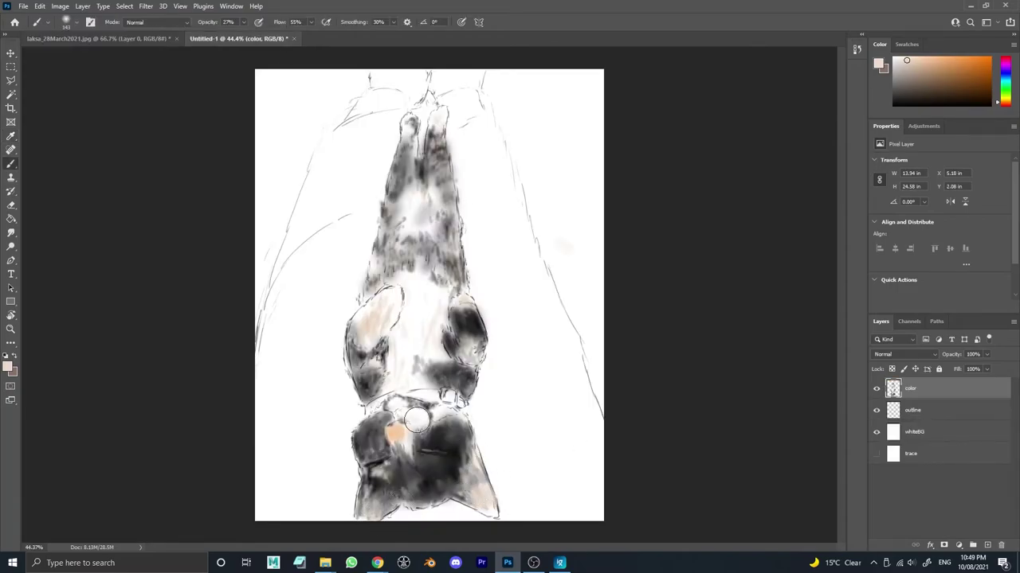
Brighten the cat's muzzle with white.
{"action": "left_click_drag", "start_coordinate": [895, 64], "coordinate": [880, 50]}
{"action": "left_click_drag", "start_coordinate": [422, 404], "coordinate": [414, 404]}
Set the brush to 14 px and 91% opacity and draw fine white whiskers across the cat's cheeks.
{"action": "left_click", "coordinate": [229, 23]}
{"action": "left_click_drag", "start_coordinate": [243, 23], "coordinate": [246, 34]}
{"action": "left_click_drag", "start_coordinate": [344, 444], "coordinate": [371, 437]}
{"action": "left_click", "coordinate": [76, 23]}
{"action": "left_click_drag", "start_coordinate": [84, 58], "coordinate": [66, 58]}
{"action": "left_click_drag", "start_coordinate": [244, 22], "coordinate": [271, 35]}
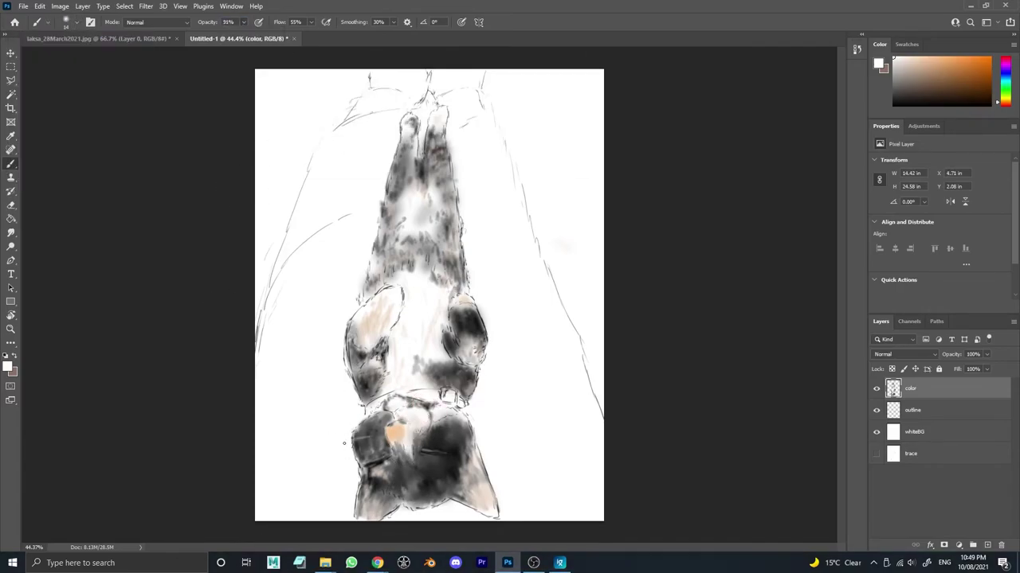
{"action": "left_click_drag", "start_coordinate": [370, 429], "coordinate": [358, 424]}
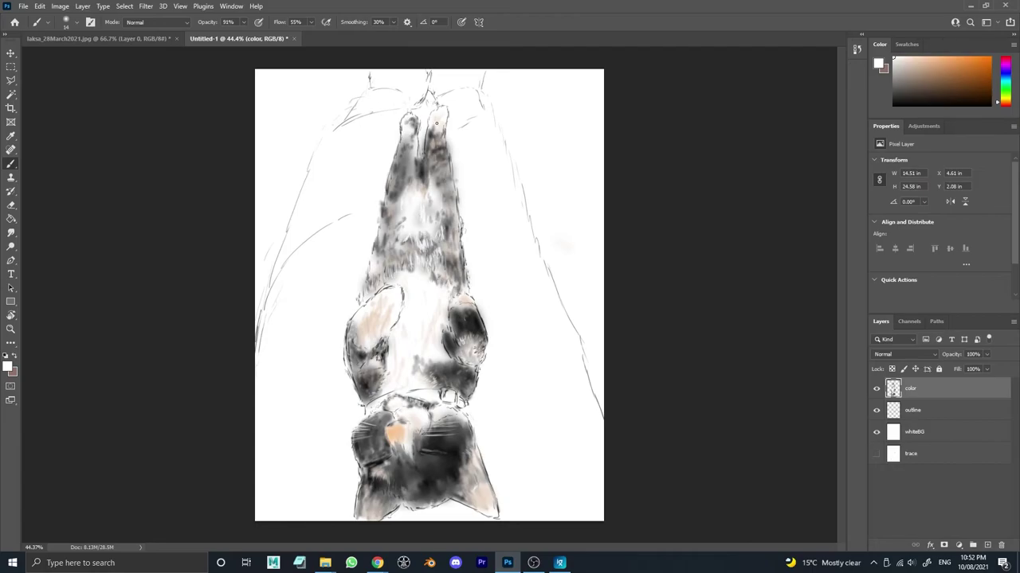
Sample the collar's pink from the cat photo, choose a larger brush and paint the cat's collar in pink.
{"action": "left_click", "coordinate": [128, 40]}
{"action": "left_click", "coordinate": [449, 399], "text": "alt"}
{"action": "left_click", "coordinate": [231, 39]}
{"action": "left_click", "coordinate": [76, 22]}
{"action": "left_click", "coordinate": [178, 365]}
{"action": "left_click_drag", "start_coordinate": [566, 284], "coordinate": [574, 285]}
{"action": "left_click", "coordinate": [914, 62]}
{"action": "left_click_drag", "start_coordinate": [368, 410], "coordinate": [454, 394]}
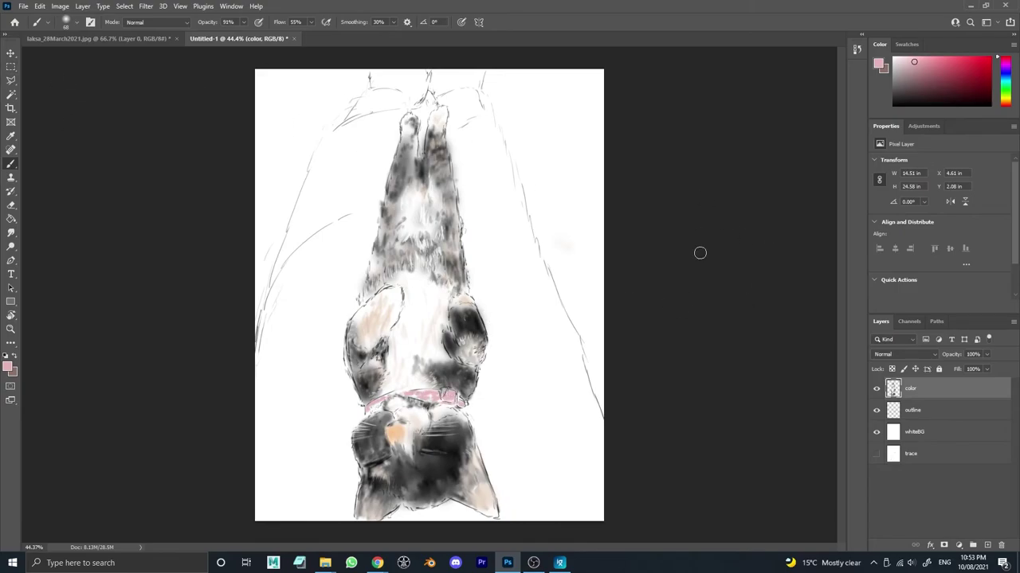
Choose a light blue paint colour and set up a much larger brush at 40% opacity.
{"action": "left_click", "coordinate": [1003, 70]}
{"action": "left_click", "coordinate": [1005, 81]}
{"action": "left_click", "coordinate": [908, 63]}
{"action": "left_click", "coordinate": [68, 22]}
{"action": "left_click", "coordinate": [94, 183]}
{"action": "left_click", "coordinate": [244, 22]}
{"action": "left_click", "coordinate": [217, 35]}
{"action": "left_click", "coordinate": [68, 23]}
{"action": "left_click", "coordinate": [91, 56]}
{"action": "left_click", "coordinate": [339, 156]}
Add a new layer between the outline and whiteBG layers and paint the person's legs light blue on it.
{"action": "left_click", "coordinate": [987, 546]}
{"action": "left_click_drag", "start_coordinate": [924, 388], "coordinate": [914, 443]}
{"action": "mouse_move", "coordinate": [282, 273]}
{"action": "left_mouse_down"}
{"action": "mouse_move", "coordinate": [313, 231]}
{"action": "mouse_move", "coordinate": [285, 292]}
{"action": "mouse_move", "coordinate": [298, 396]}
{"action": "left_mouse_up"}
{"action": "mouse_move", "coordinate": [298, 279]}
{"action": "left_mouse_down"}
{"action": "mouse_move", "coordinate": [339, 384]}
{"action": "mouse_move", "coordinate": [328, 273]}
{"action": "mouse_move", "coordinate": [393, 102]}
{"action": "mouse_move", "coordinate": [319, 312]}
{"action": "mouse_move", "coordinate": [453, 102]}
{"action": "mouse_move", "coordinate": [515, 355]}
{"action": "mouse_move", "coordinate": [508, 462]}
{"action": "mouse_move", "coordinate": [467, 243]}
{"action": "mouse_move", "coordinate": [514, 251]}
{"action": "mouse_move", "coordinate": [365, 494]}
{"action": "mouse_move", "coordinate": [295, 454]}
{"action": "mouse_move", "coordinate": [395, 532]}
{"action": "mouse_move", "coordinate": [246, 323]}
{"action": "mouse_move", "coordinate": [301, 274]}
{"action": "mouse_move", "coordinate": [369, 95]}
{"action": "mouse_move", "coordinate": [416, 65]}
{"action": "mouse_move", "coordinate": [376, 81]}
{"action": "left_mouse_up"}
Paint the person's skin above the trouser hems in pale pink, undoing unwanted strokes.
{"action": "key", "text": "x"}
{"action": "key", "text": "ctrl+z"}
{"action": "left_click_drag", "start_coordinate": [919, 75], "coordinate": [916, 60]}
{"action": "left_click_drag", "start_coordinate": [377, 78], "coordinate": [482, 80]}
{"action": "key", "text": "ctrl+z"}
Choose a muted grey-blue and shade the fabric folds on both legs and around the knees.
{"action": "left_click", "coordinate": [905, 59]}
{"action": "left_click", "coordinate": [893, 72]}
{"action": "key", "text": "x"}
{"action": "left_click", "coordinate": [906, 75]}
{"action": "left_click_drag", "start_coordinate": [287, 288], "coordinate": [325, 235]}
{"action": "mouse_move", "coordinate": [263, 458]}
{"action": "left_mouse_down"}
{"action": "mouse_move", "coordinate": [271, 481]}
{"action": "mouse_move", "coordinate": [351, 518]}
{"action": "left_mouse_up"}
{"action": "left_click_drag", "start_coordinate": [477, 212], "coordinate": [491, 224]}
{"action": "left_click_drag", "start_coordinate": [340, 120], "coordinate": [396, 107]}
Pick a pale blue again and blend it over the shading on both trouser legs.
{"action": "left_click", "coordinate": [911, 61]}
{"action": "mouse_move", "coordinate": [299, 236]}
{"action": "left_mouse_down"}
{"action": "mouse_move", "coordinate": [275, 285]}
{"action": "mouse_move", "coordinate": [283, 342]}
{"action": "mouse_move", "coordinate": [281, 303]}
{"action": "mouse_move", "coordinate": [311, 236]}
{"action": "mouse_move", "coordinate": [314, 272]}
{"action": "left_mouse_up"}
{"action": "mouse_move", "coordinate": [481, 191]}
{"action": "left_mouse_down"}
{"action": "mouse_move", "coordinate": [506, 268]}
{"action": "mouse_move", "coordinate": [544, 516]}
{"action": "mouse_move", "coordinate": [488, 401]}
{"action": "left_mouse_up"}
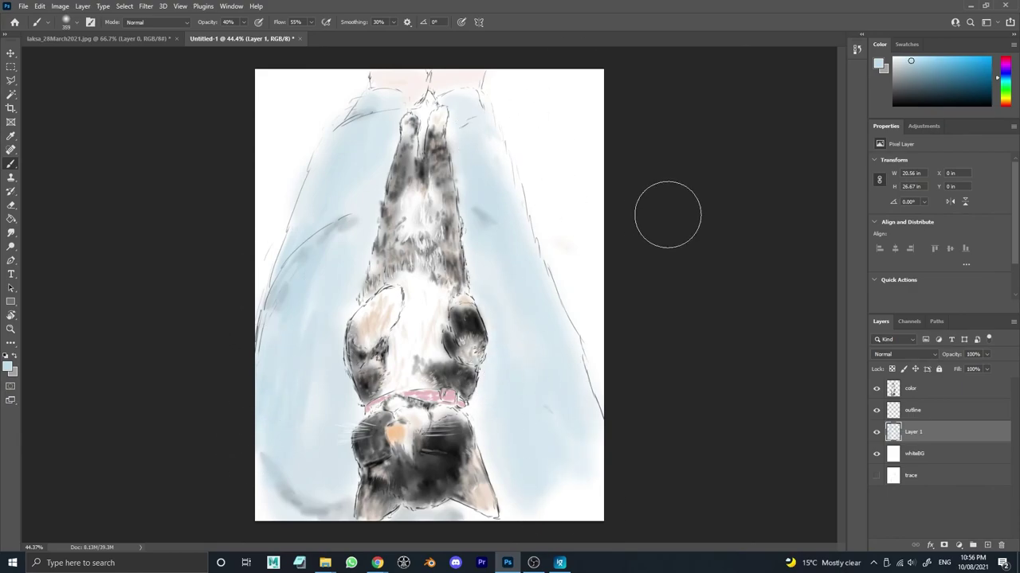